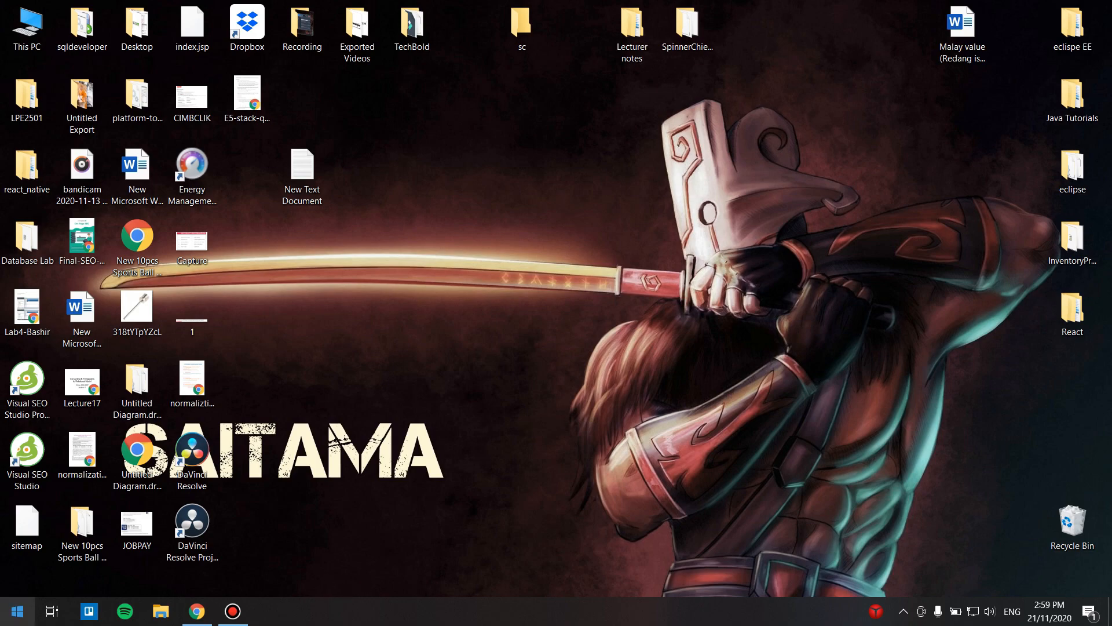
Step: Open Computer Management from the Start search and maximize its window
{"action": "left_click", "coordinate": [16, 611]}
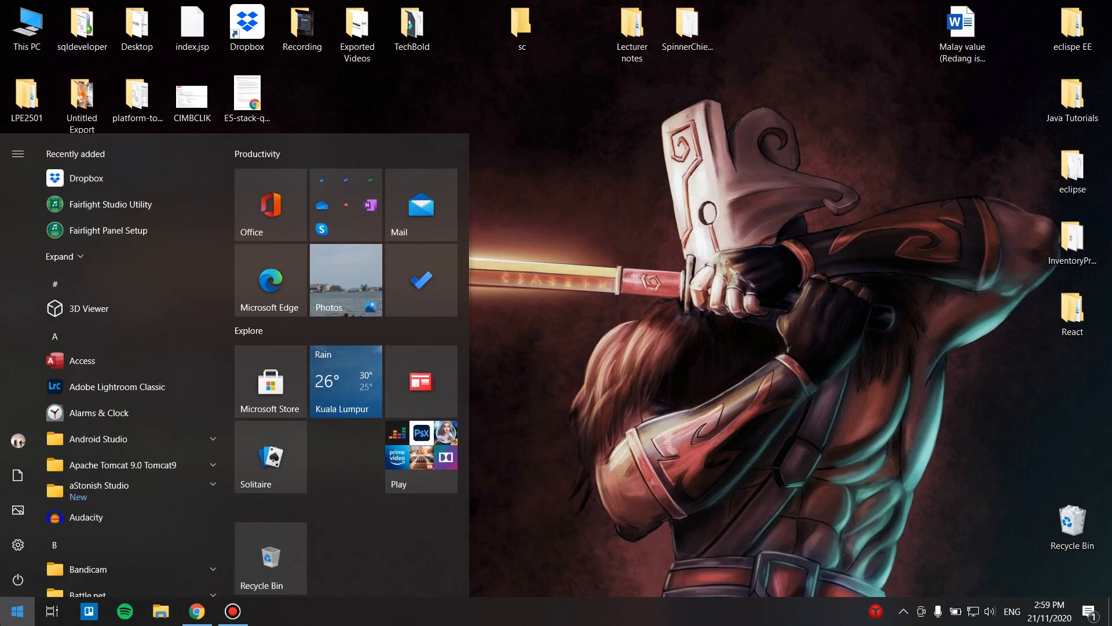
{"action": "type", "text": "computer"}
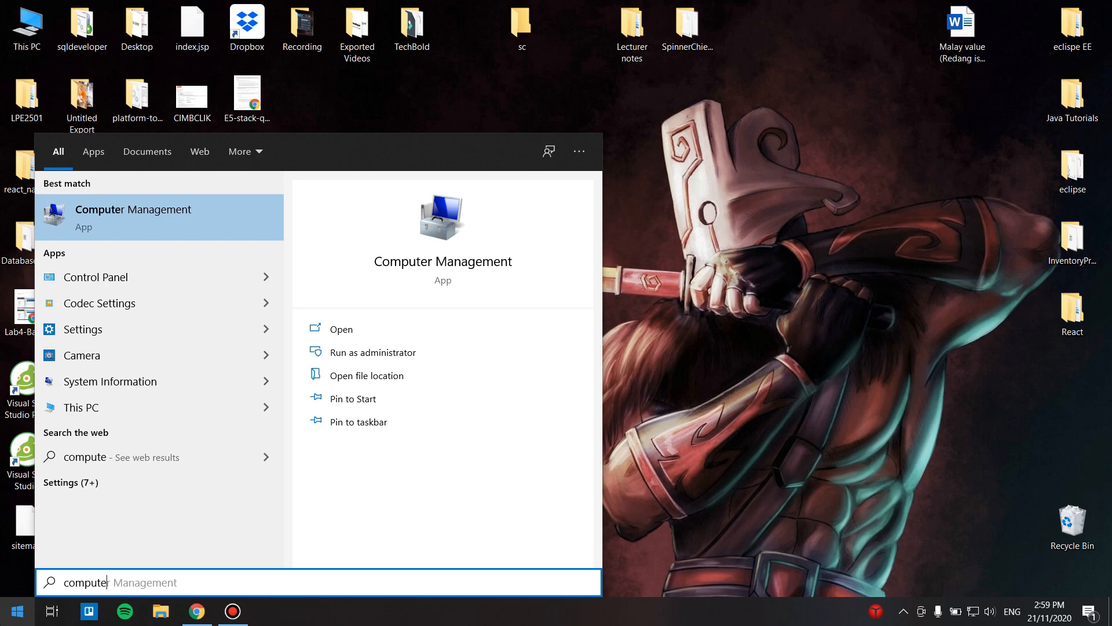
{"action": "left_click", "coordinate": [82, 214]}
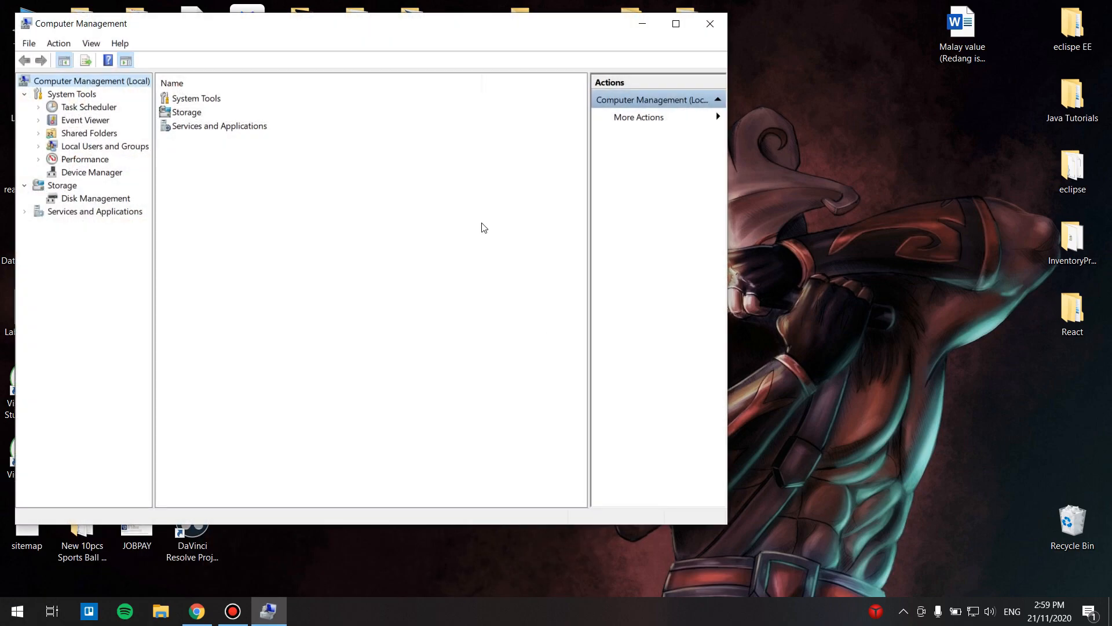
{"action": "double_click", "coordinate": [464, 34]}
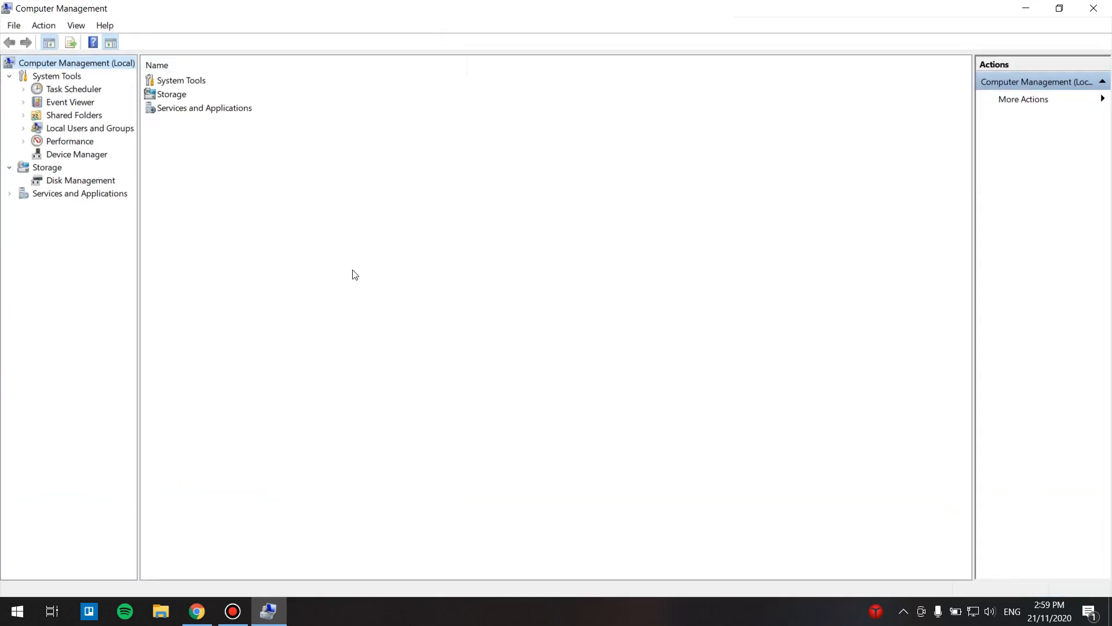
Step: Open Disk Management and start the Shrink Volume command on the D: volume
{"action": "left_click", "coordinate": [58, 181]}
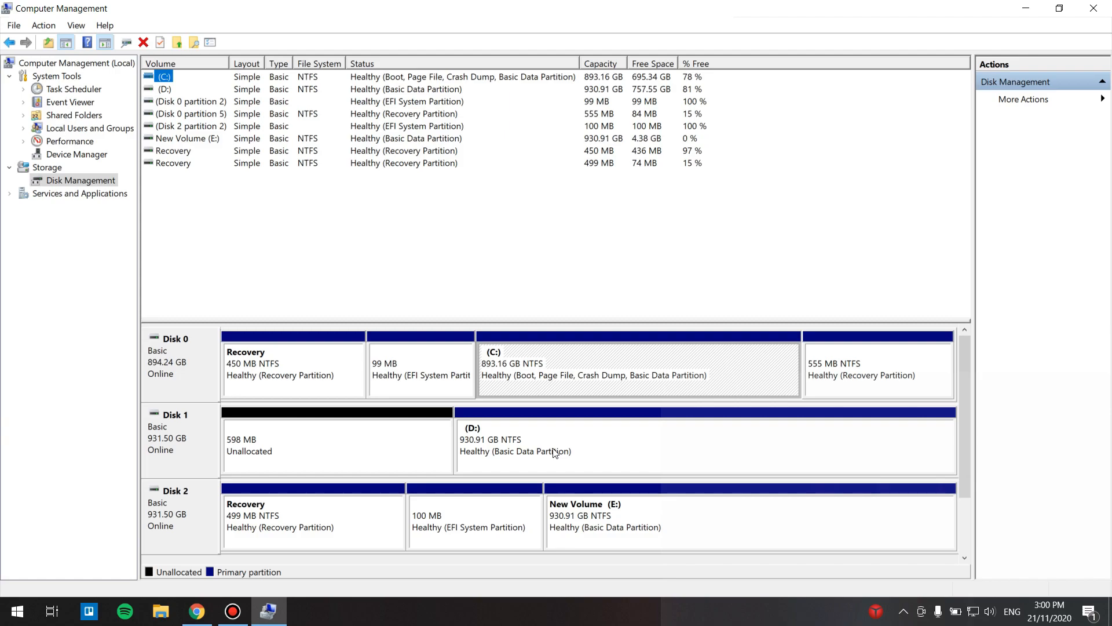
{"action": "left_click", "coordinate": [474, 434]}
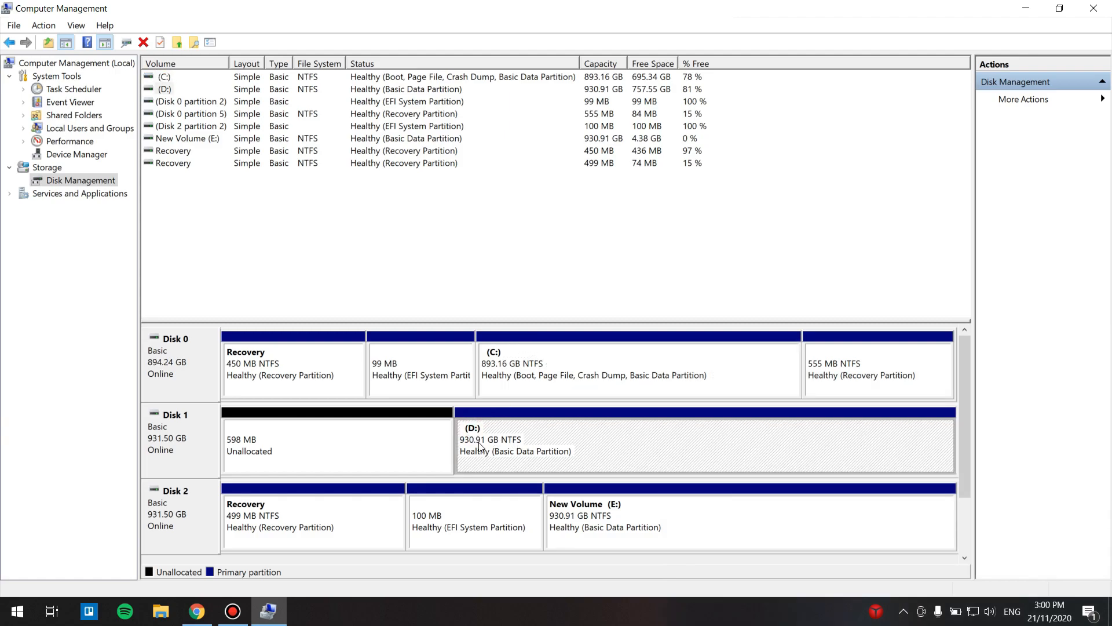
{"action": "right_click", "coordinate": [480, 446]}
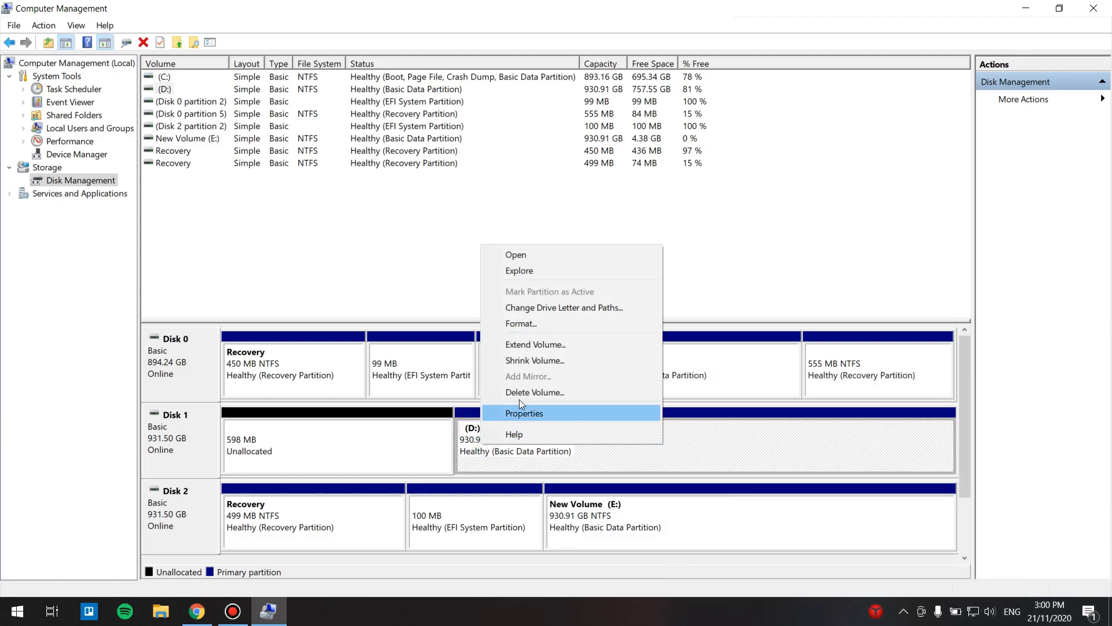
{"action": "left_click", "coordinate": [530, 359]}
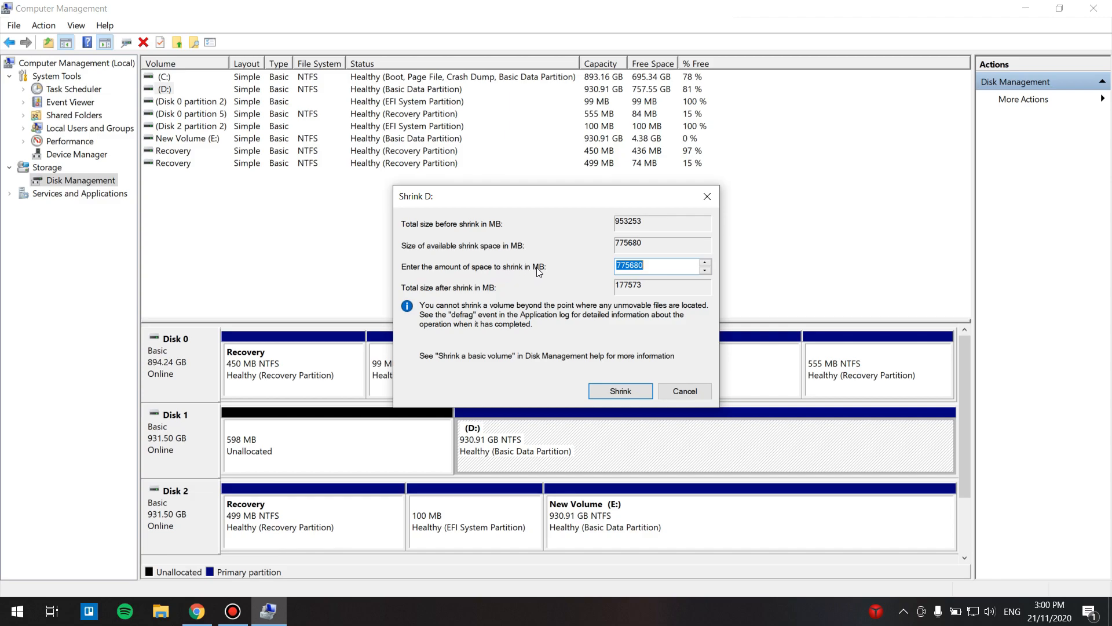
Step: Convert 8 GB to megabytes in the browser's unit converter and copy the 8000 MB result
{"action": "left_click", "coordinate": [197, 611]}
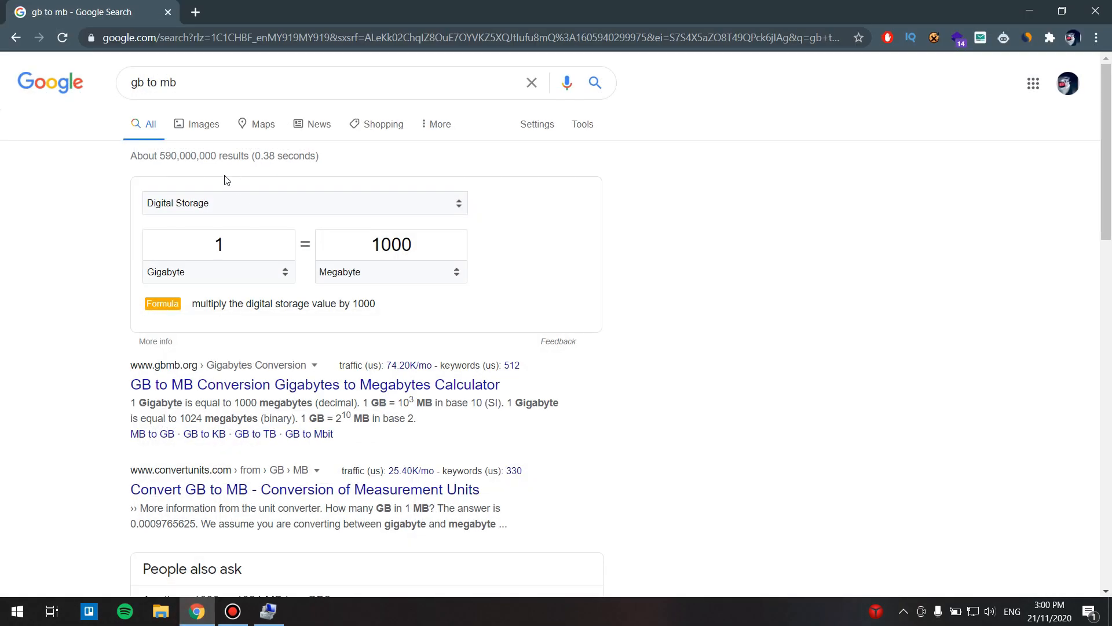
{"action": "double_click", "coordinate": [226, 243]}
{"action": "type", "text": "8"}
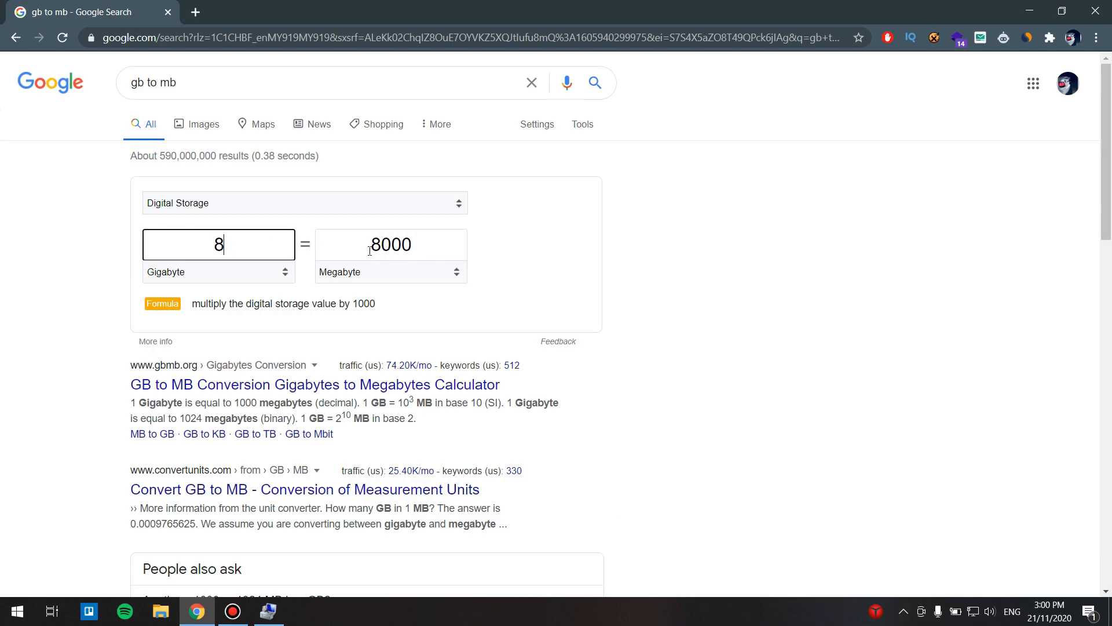
{"action": "left_click_drag", "start_coordinate": [371, 248], "coordinate": [420, 244]}
{"action": "key", "text": "ctrl+c"}
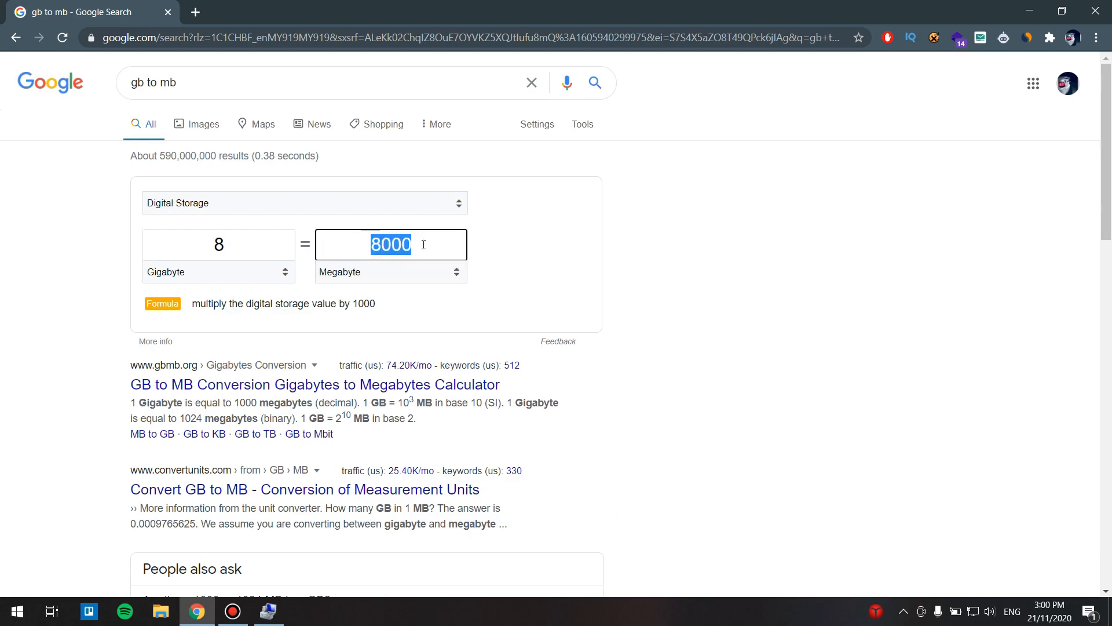
Step: Shrink D: by 8000 MB
{"action": "left_click", "coordinate": [268, 611]}
{"action": "left_click_drag", "start_coordinate": [660, 269], "coordinate": [602, 266]}
{"action": "key", "text": "ctrl+v"}
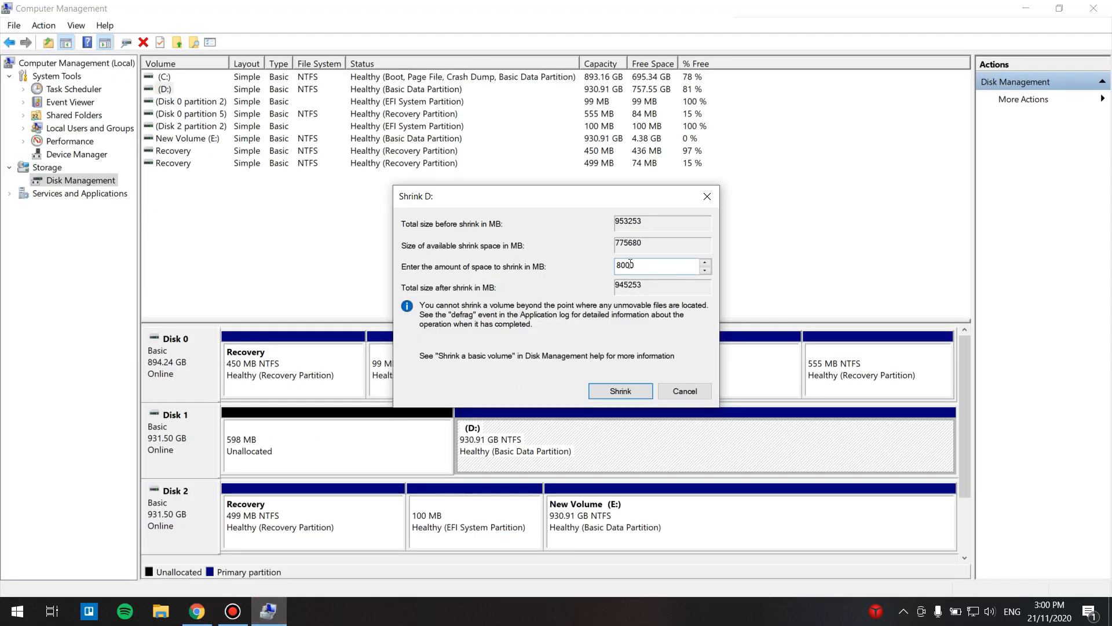
{"action": "left_click", "coordinate": [620, 393]}
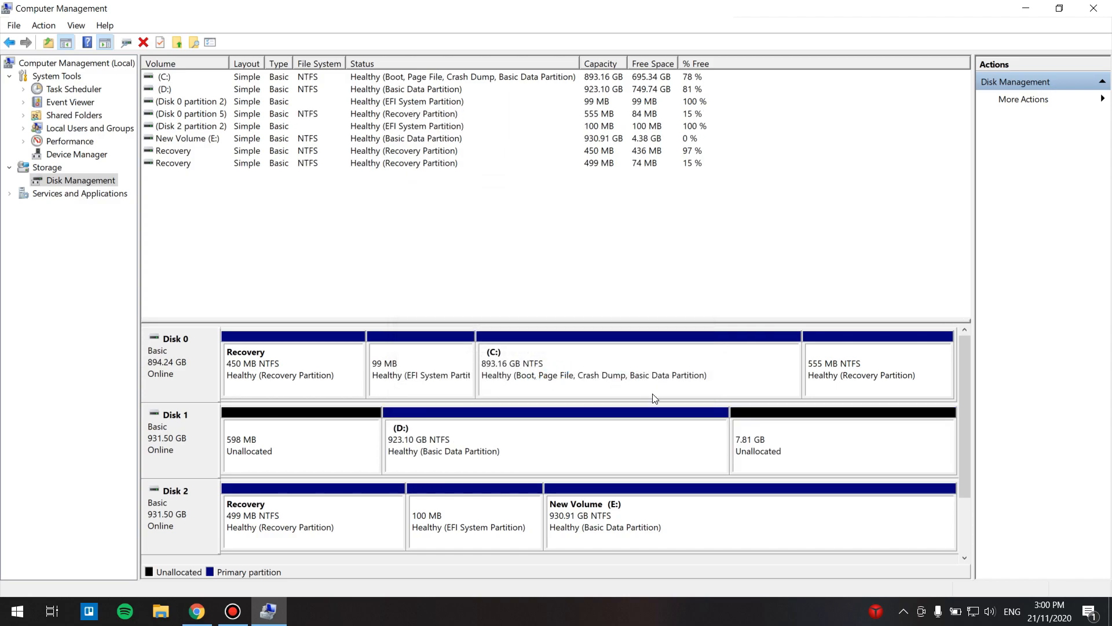
Step: Start a new simple volume on the 7.81 GB unallocated space, keeping the 8000 MB size
{"action": "left_click", "coordinate": [778, 442]}
{"action": "right_click", "coordinate": [779, 445]}
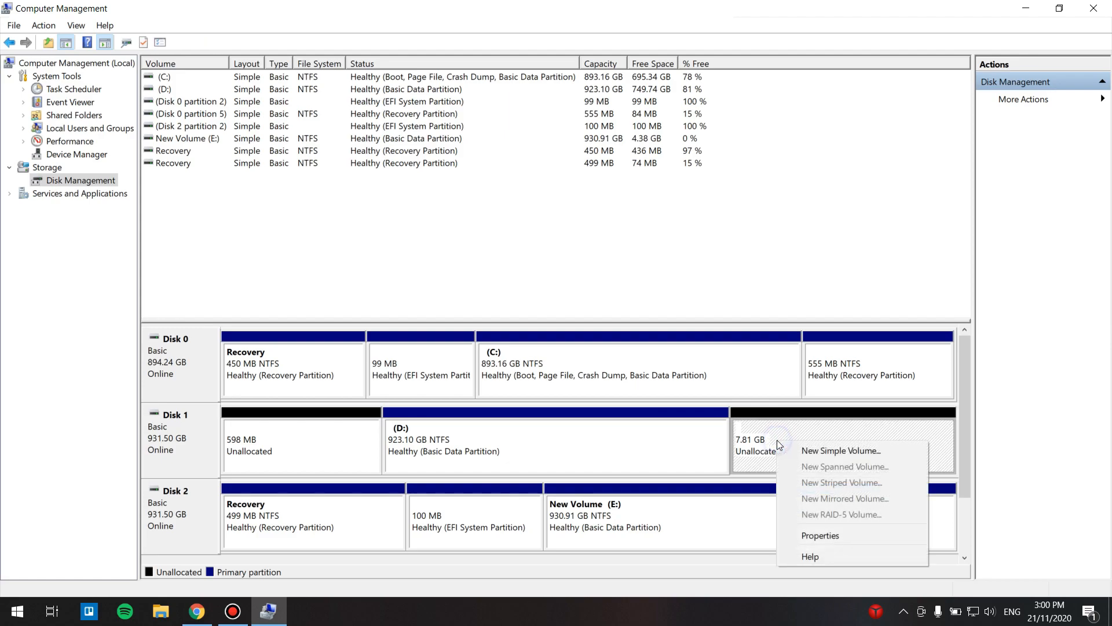
{"action": "left_click", "coordinate": [805, 451]}
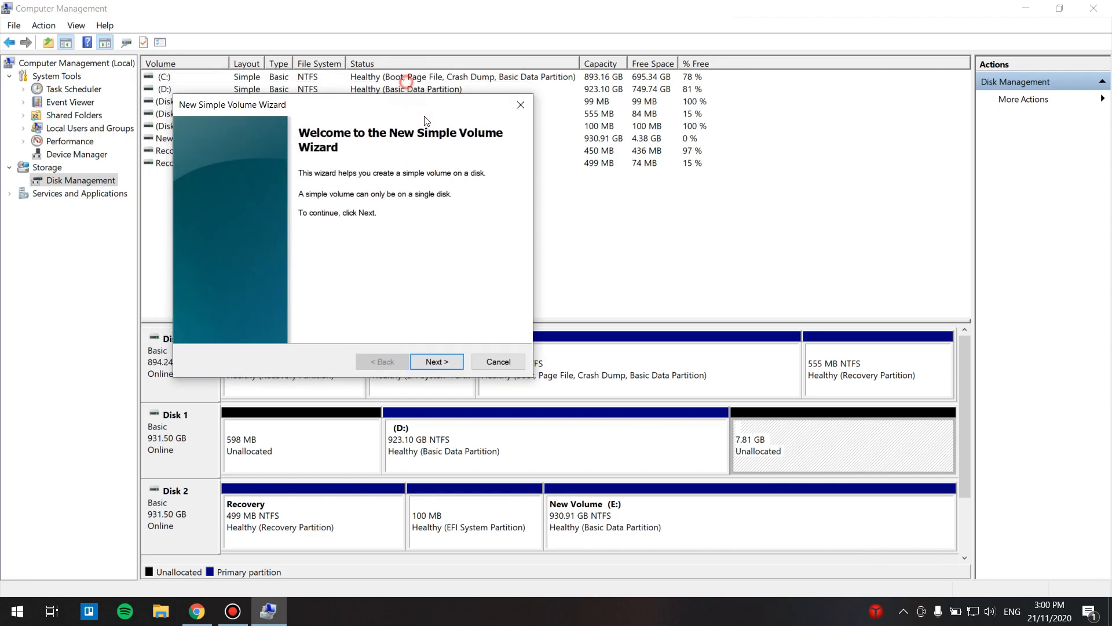
{"action": "left_click", "coordinate": [502, 425]}
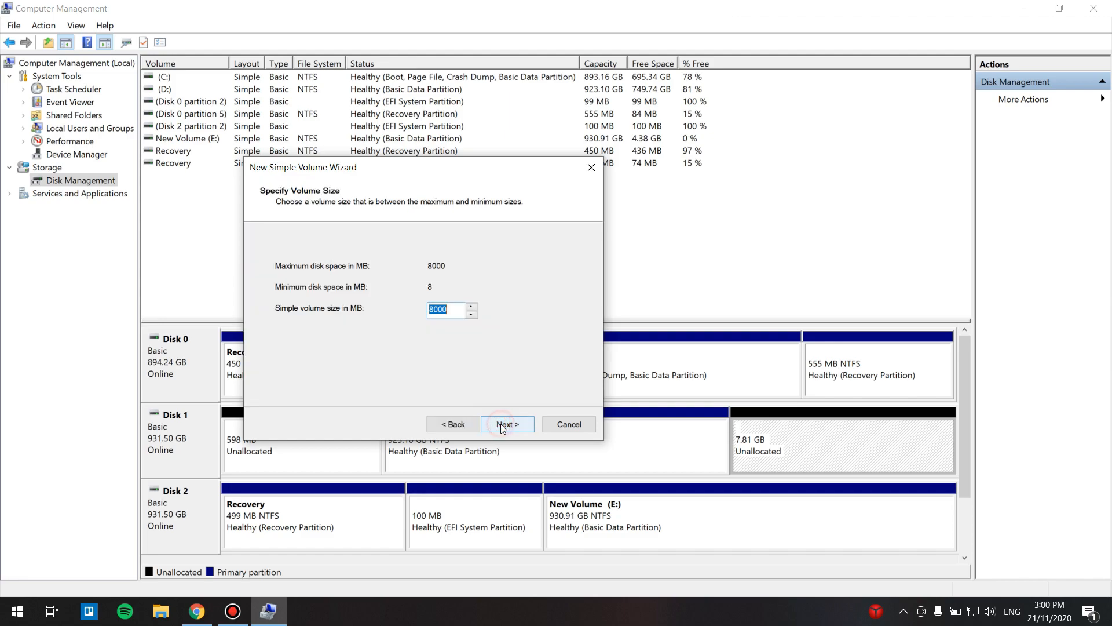
{"action": "left_click", "coordinate": [502, 425]}
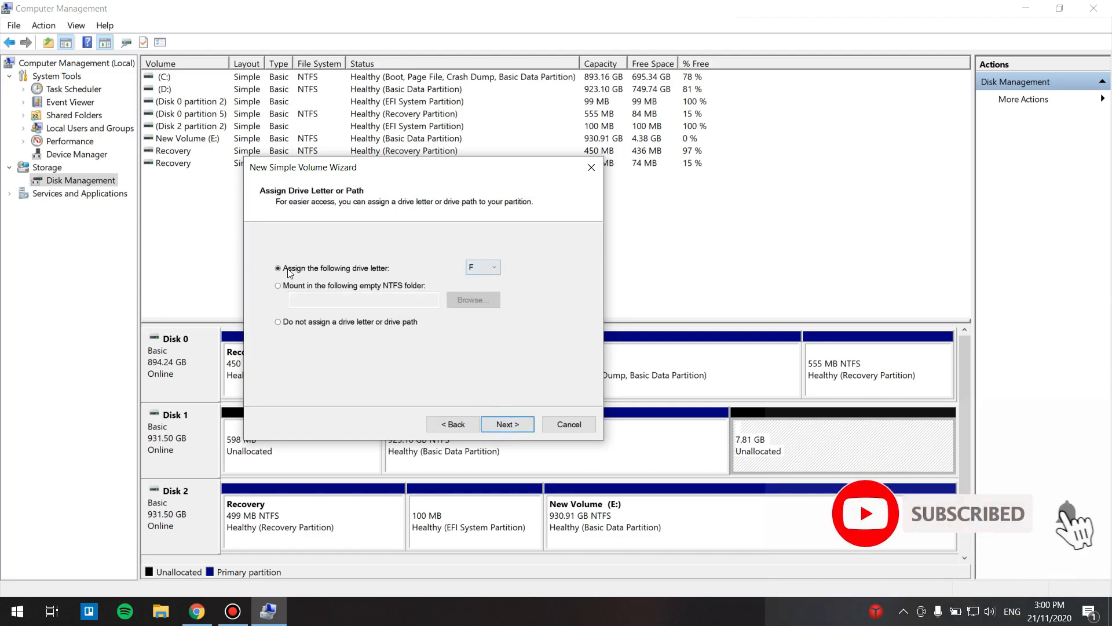
Step: Assign drive letter F to the new volume
{"action": "left_click", "coordinate": [492, 269]}
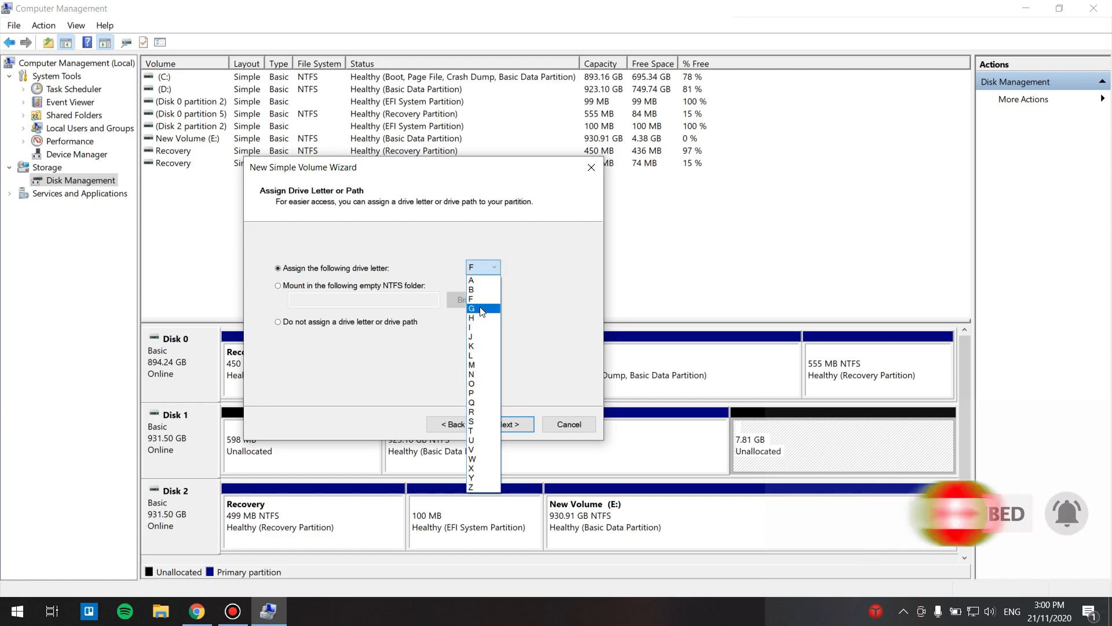
{"action": "left_click", "coordinate": [544, 290]}
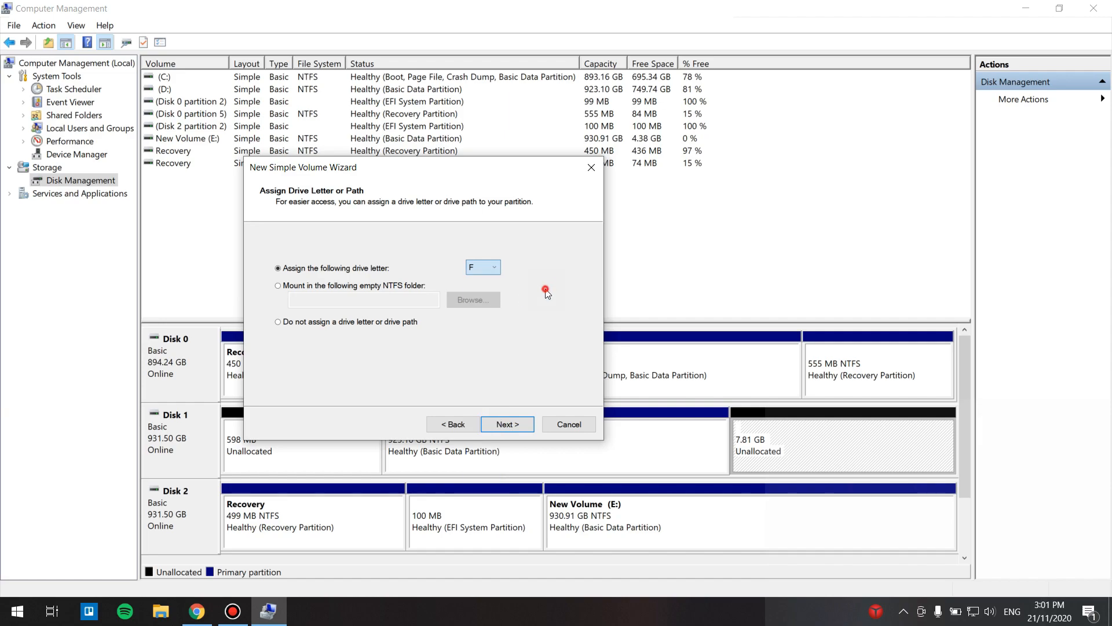
{"action": "left_click", "coordinate": [511, 425]}
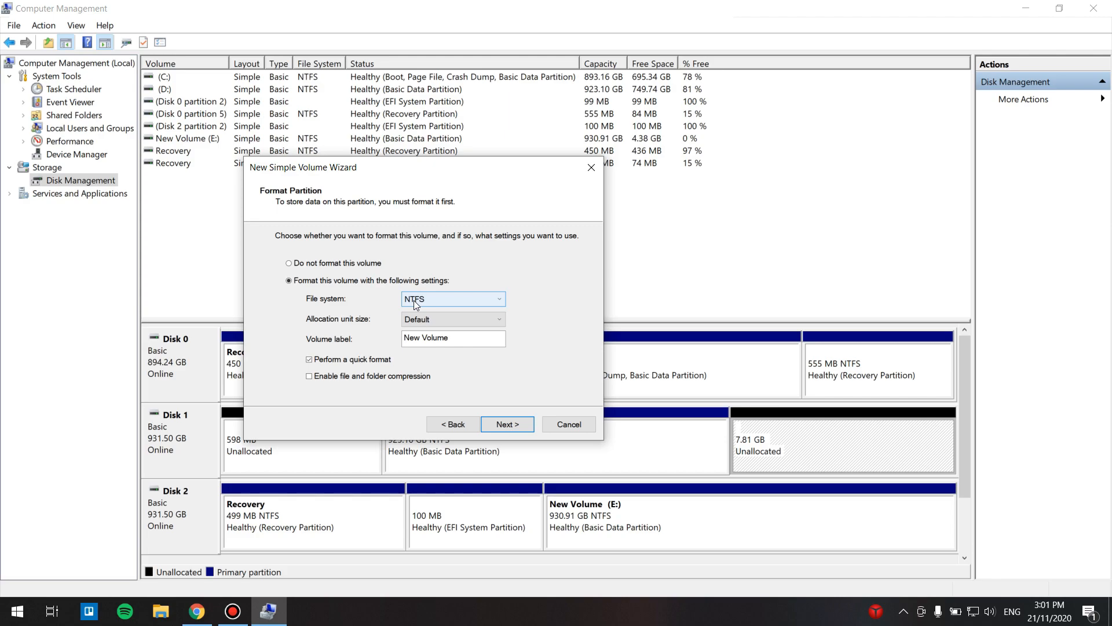
Step: Format the volume as NTFS with the label Movies, finish the wizard and dismiss the AutoPlay notice
{"action": "left_click_drag", "start_coordinate": [458, 338], "coordinate": [399, 336]}
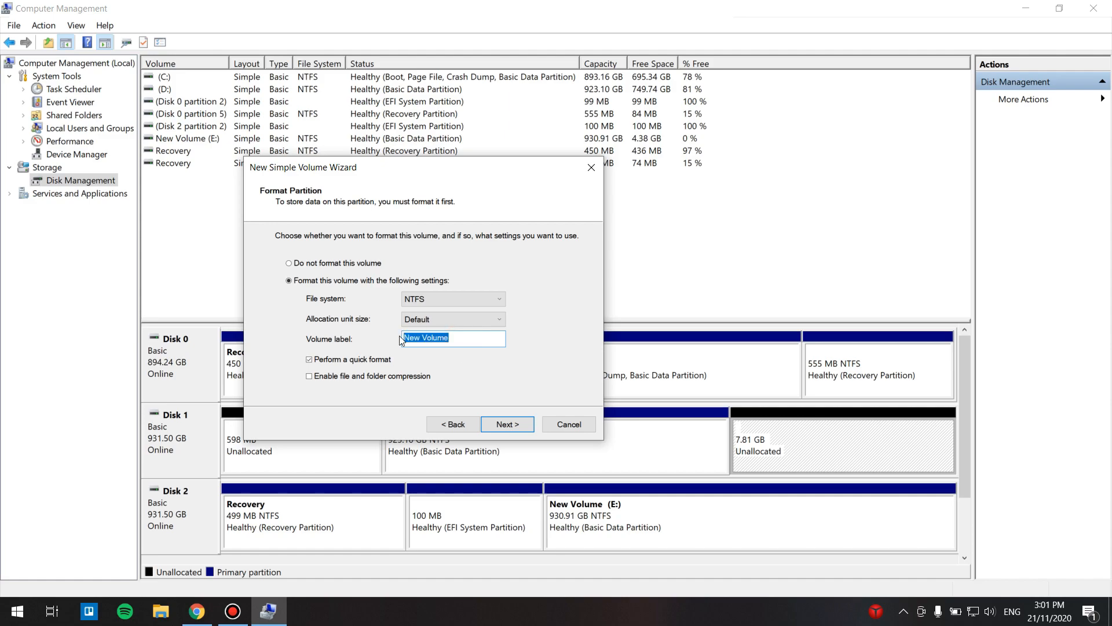
{"action": "key", "text": "BackSpace"}
{"action": "type", "text": "Mo"}
{"action": "left_click", "coordinate": [506, 423]}
{"action": "mouse_move", "coordinate": [564, 293]}
{"action": "left_mouse_down"}
{"action": "mouse_move", "coordinate": [571, 325]}
{"action": "mouse_move", "coordinate": [567, 284]}
{"action": "left_mouse_up"}
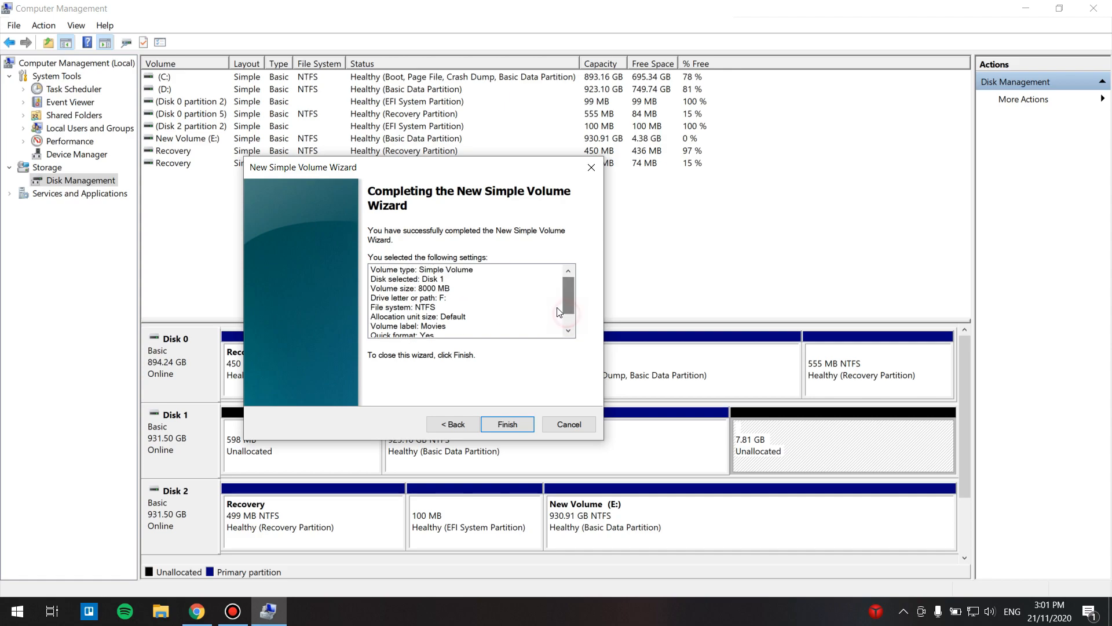
{"action": "left_click", "coordinate": [499, 425]}
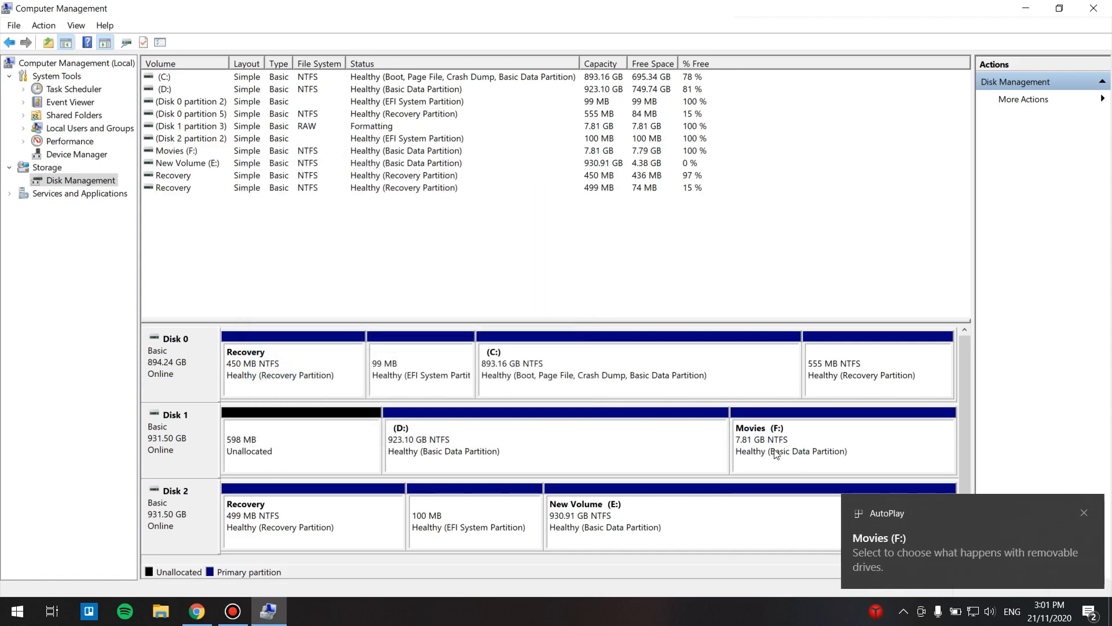
{"action": "left_click", "coordinate": [1080, 513]}
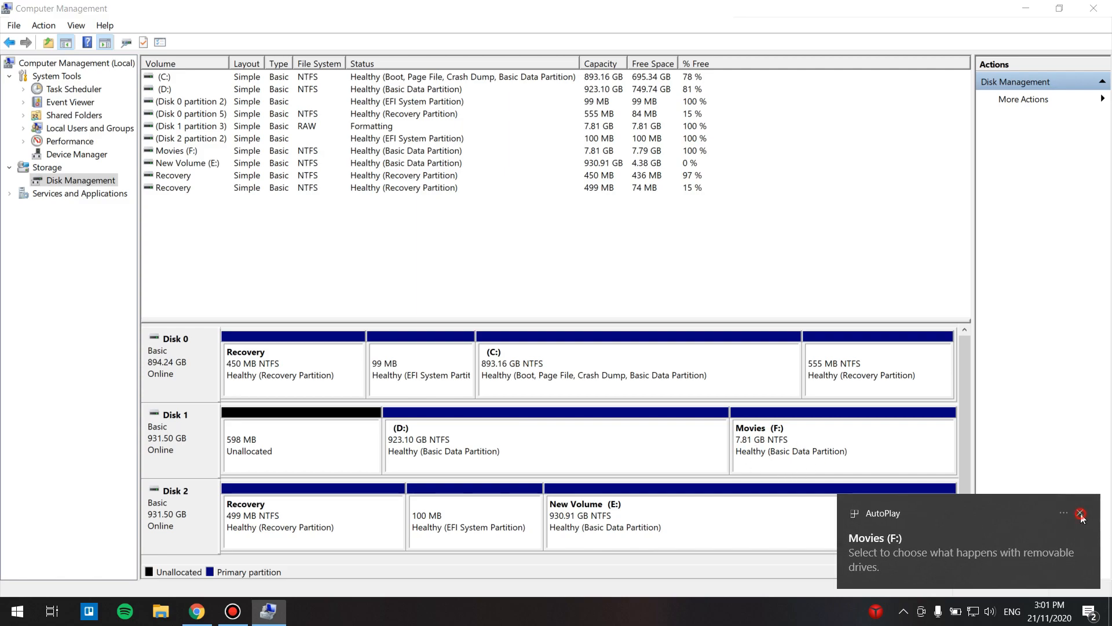
Step: Open the Movies (F:) drive from This PC to inspect it, then close the window
{"action": "left_click", "coordinate": [18, 611]}
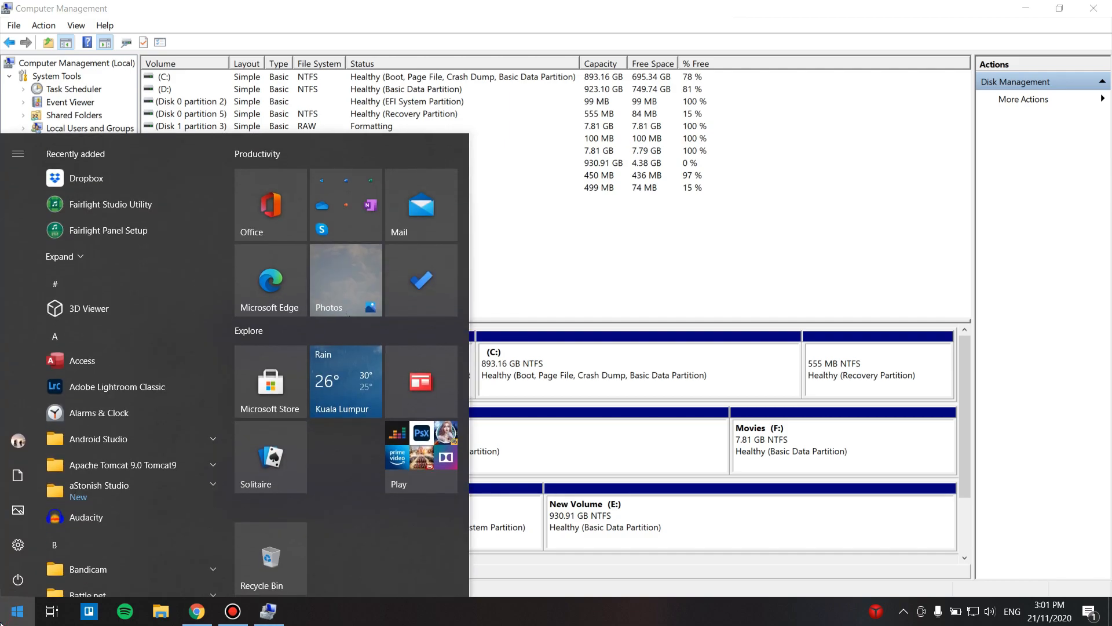
{"action": "type", "text": "ths"}
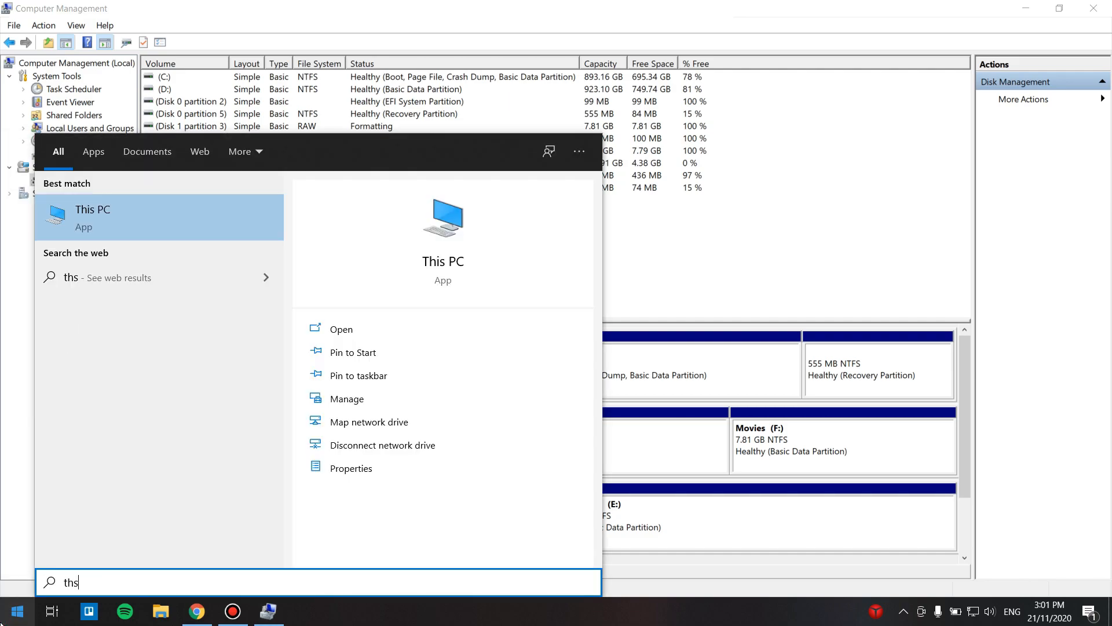
{"action": "left_click", "coordinate": [151, 225]}
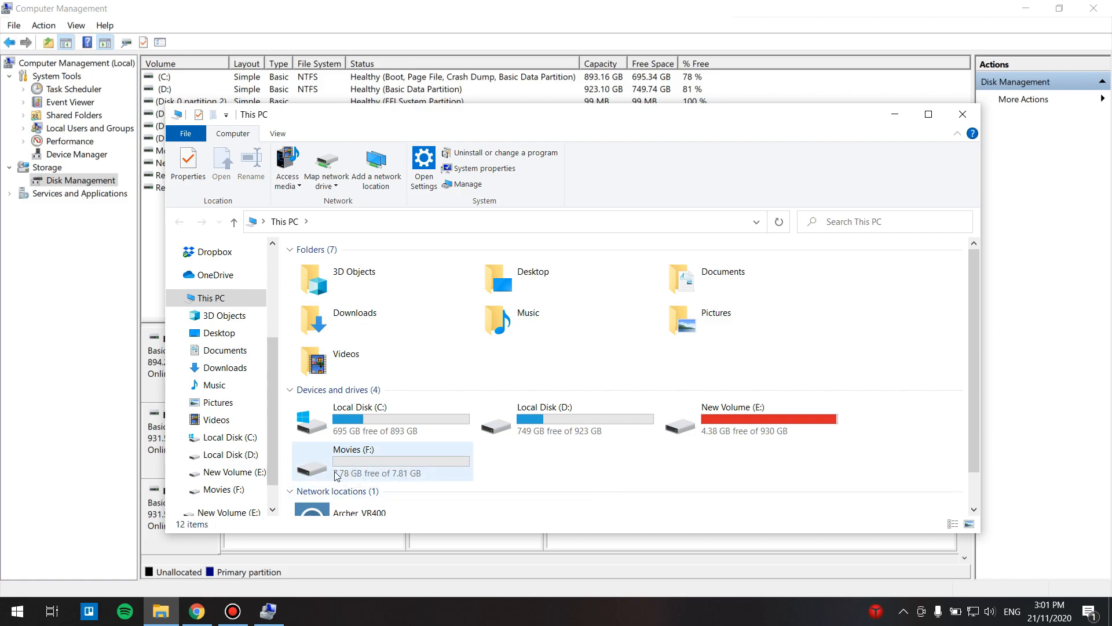
{"action": "double_click", "coordinate": [374, 460]}
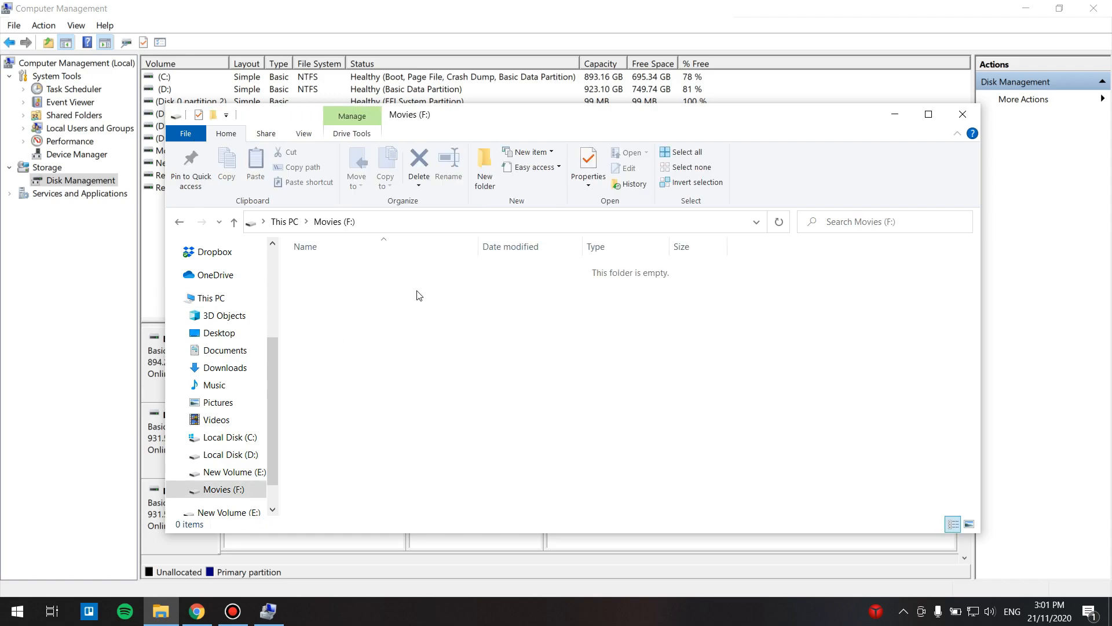
{"action": "left_click", "coordinate": [284, 222]}
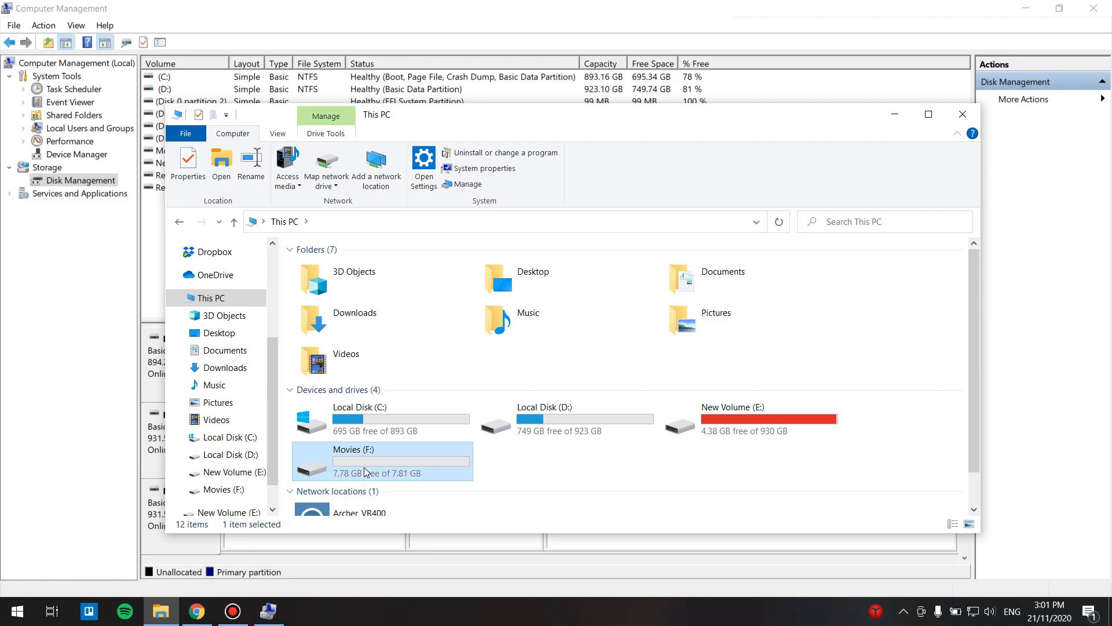
{"action": "left_click", "coordinate": [963, 114]}
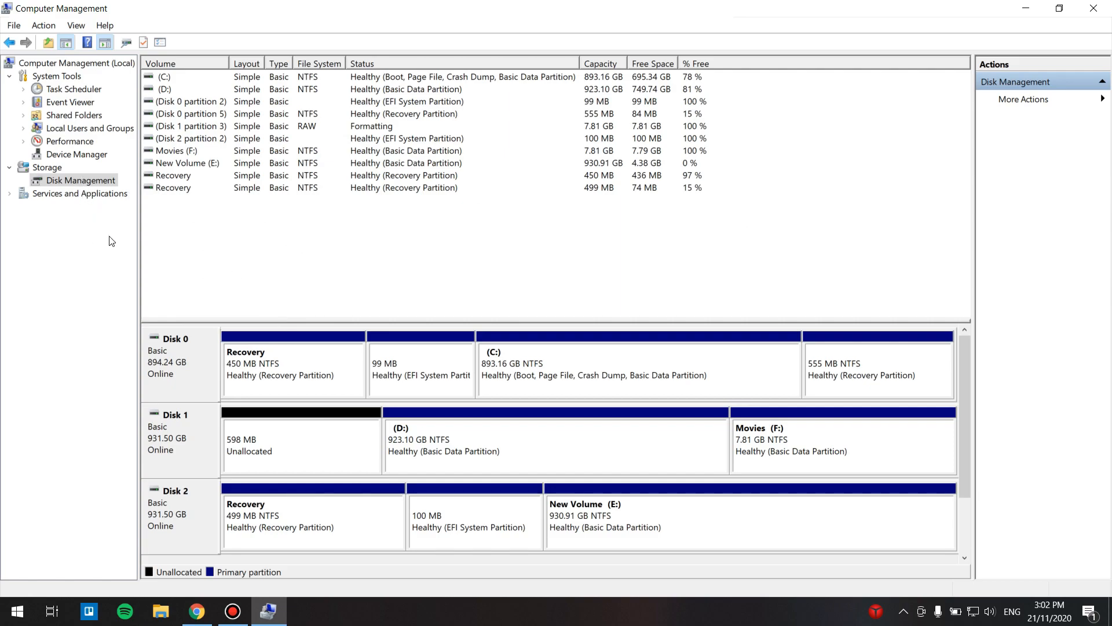
Step: Delete the Movies (F:) volume
{"action": "left_click", "coordinate": [772, 451]}
{"action": "right_click", "coordinate": [772, 450]}
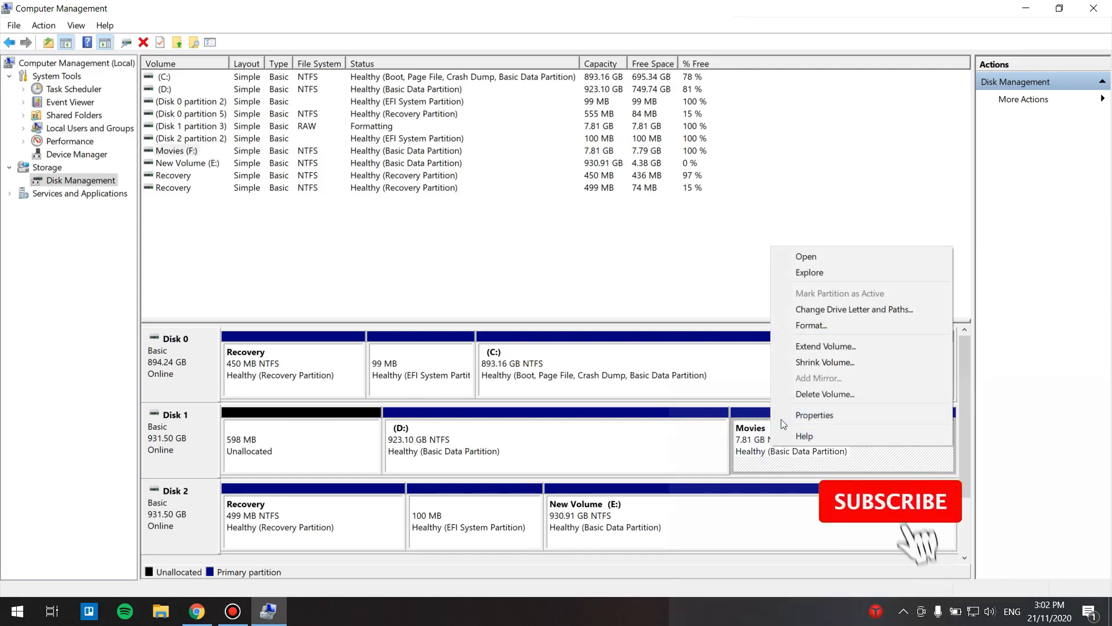
{"action": "left_click", "coordinate": [799, 394]}
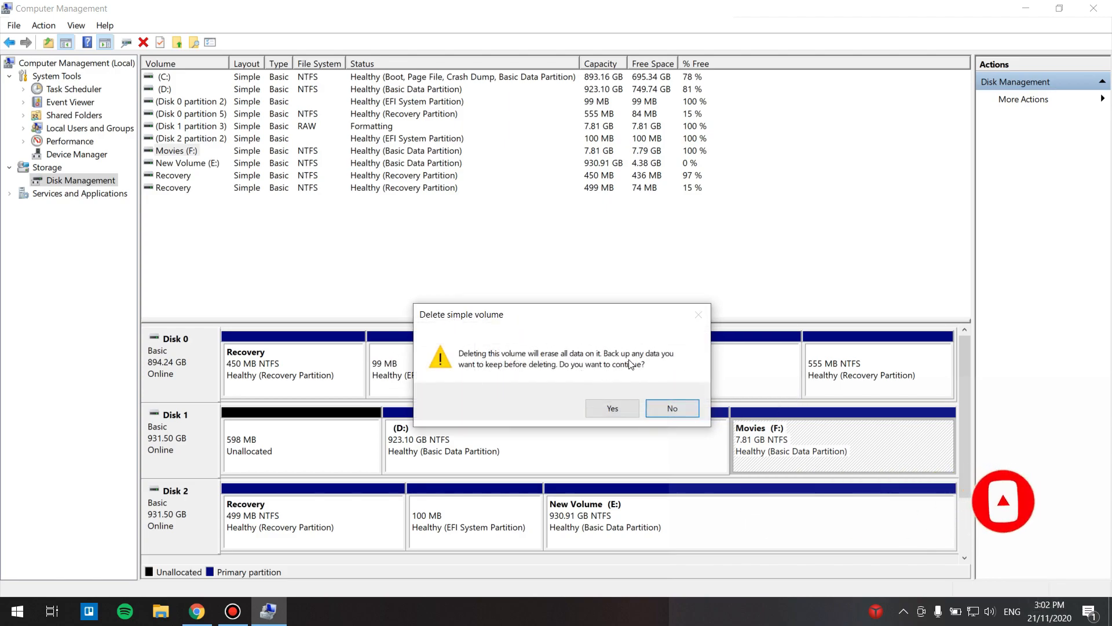
{"action": "left_click", "coordinate": [605, 411]}
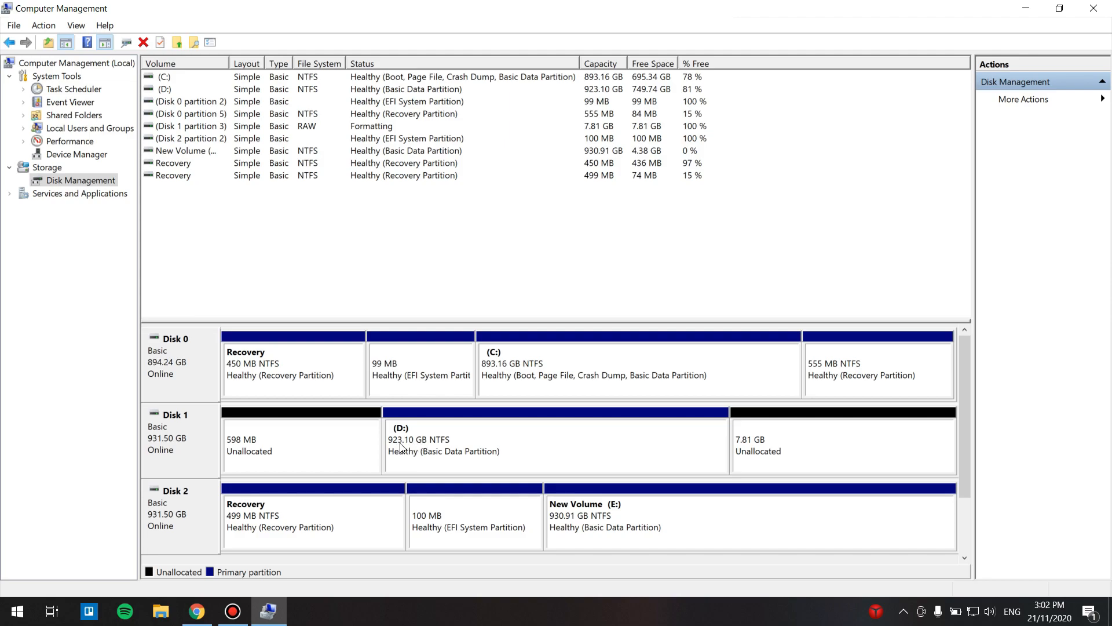
Step: Extend the D: volume by 8000 MB using the unallocated space
{"action": "right_click", "coordinate": [474, 449]}
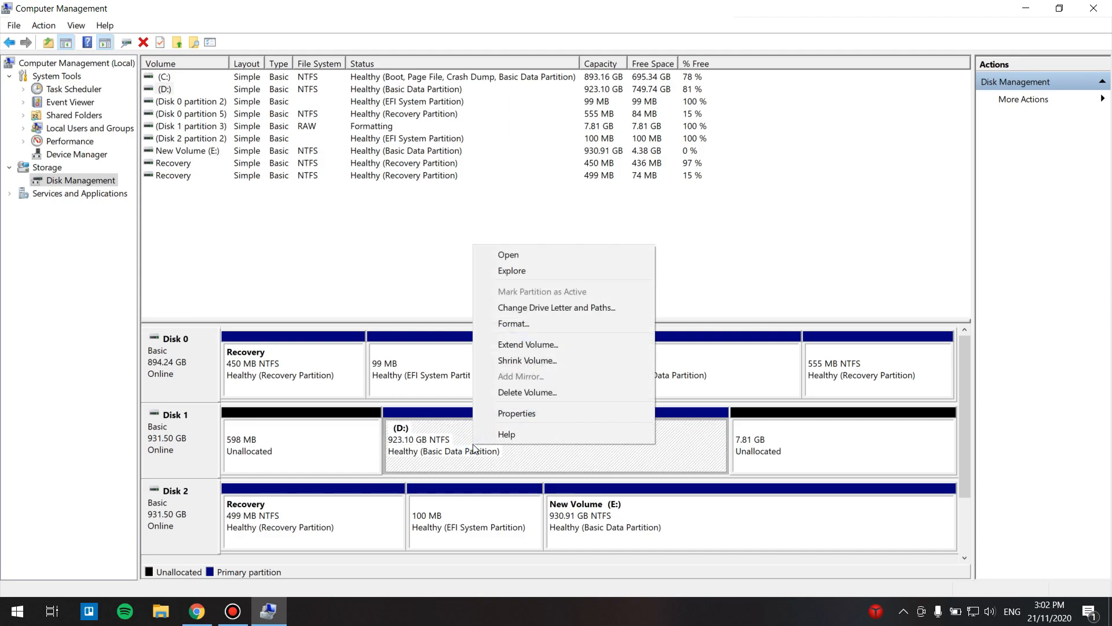
{"action": "left_click", "coordinate": [519, 344]}
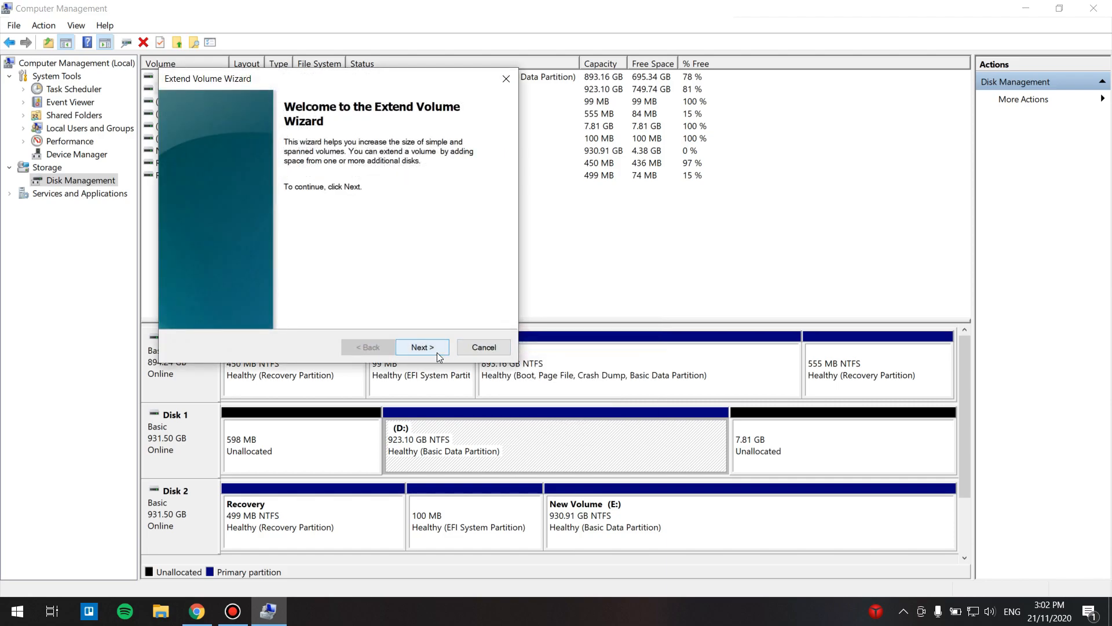
{"action": "left_click", "coordinate": [438, 353]}
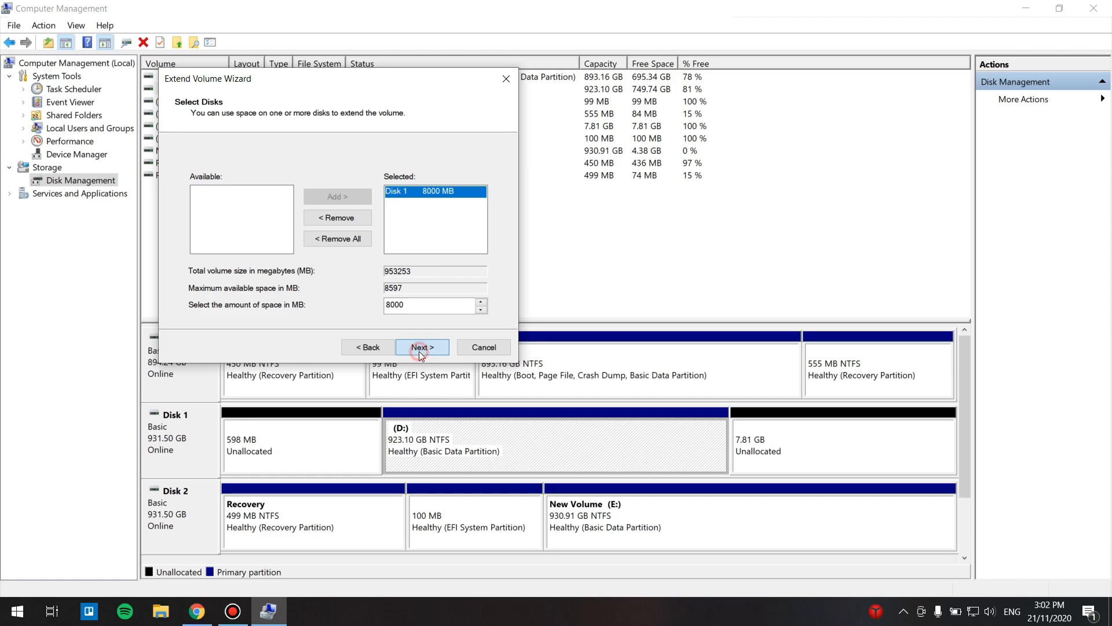
{"action": "left_click", "coordinate": [419, 351]}
{"action": "left_click", "coordinate": [421, 349]}
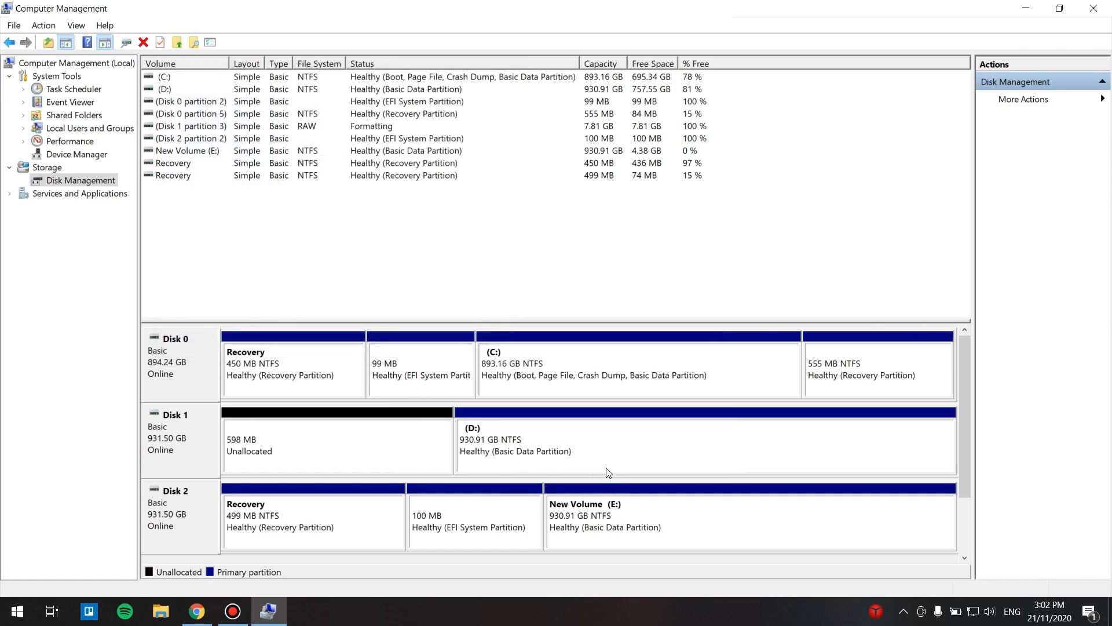
Step: Open This PC to review the drives, then close it
{"action": "left_click", "coordinate": [3, 615]}
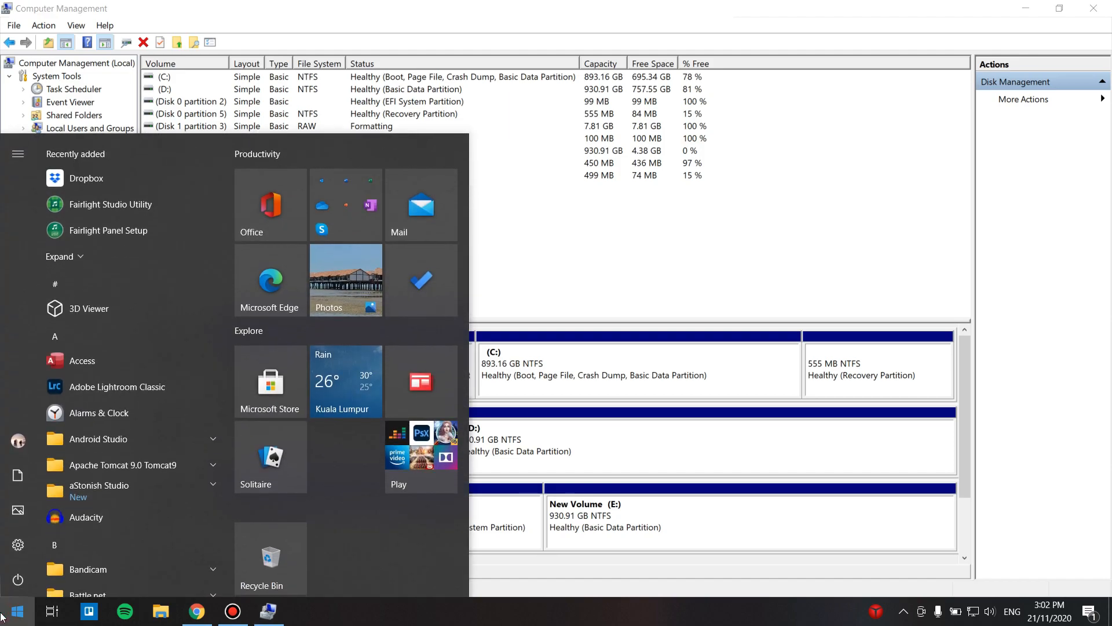
{"action": "type", "text": "this"}
{"action": "key", "text": "Return"}
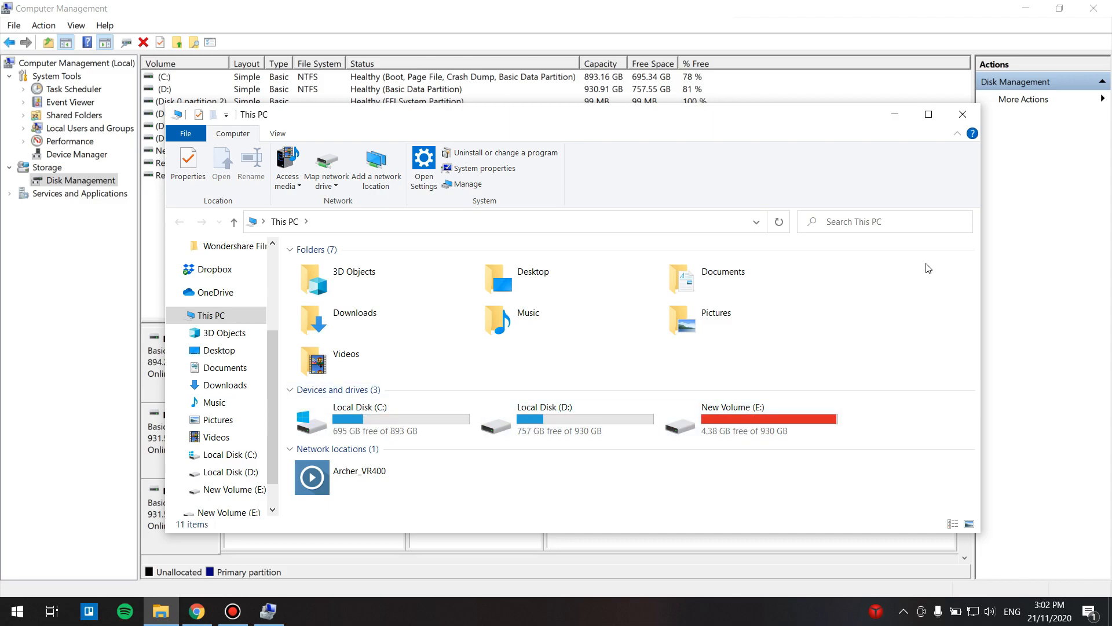
{"action": "left_click", "coordinate": [963, 114]}
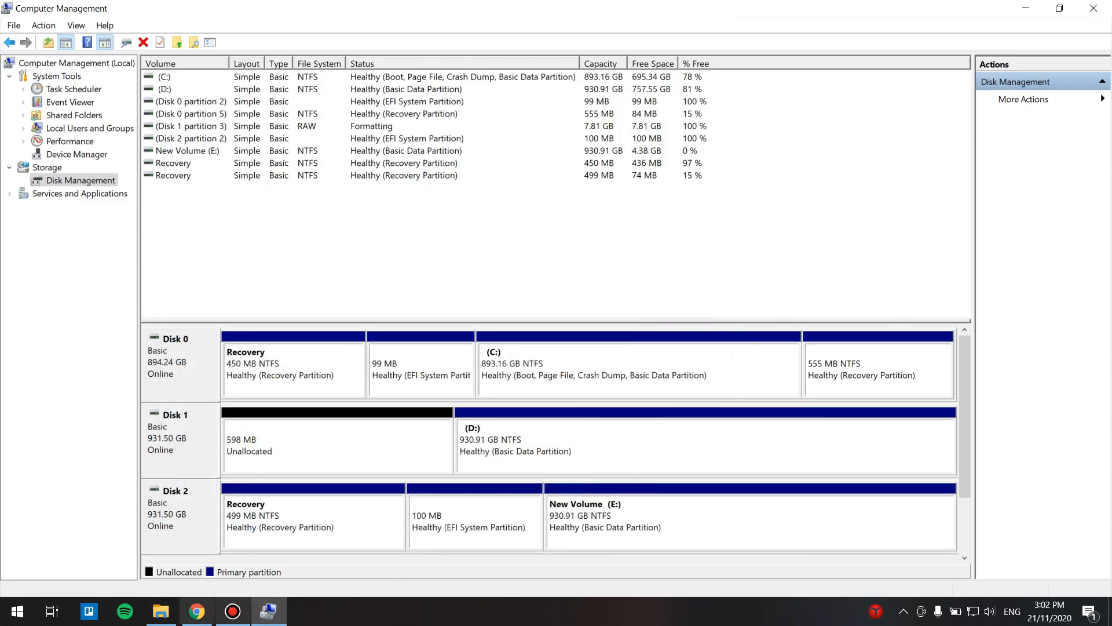